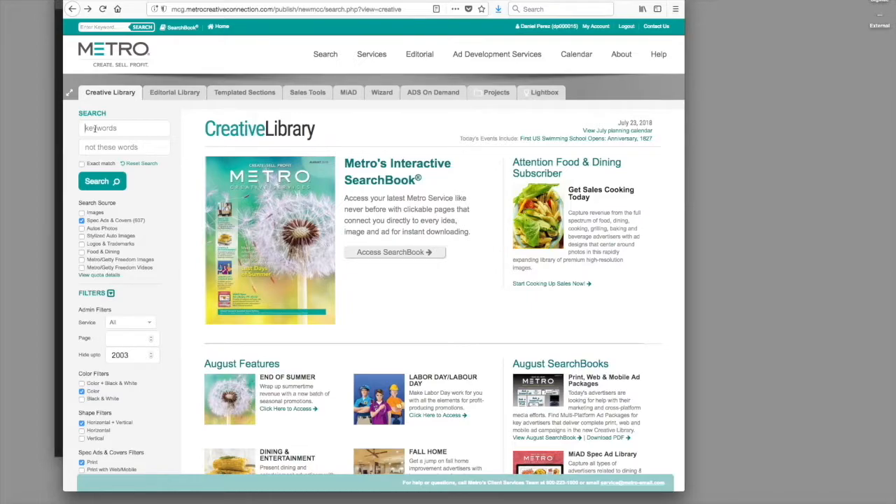
- Search the Creative Library's spec ads and covers for "fitness"
type("fitness")
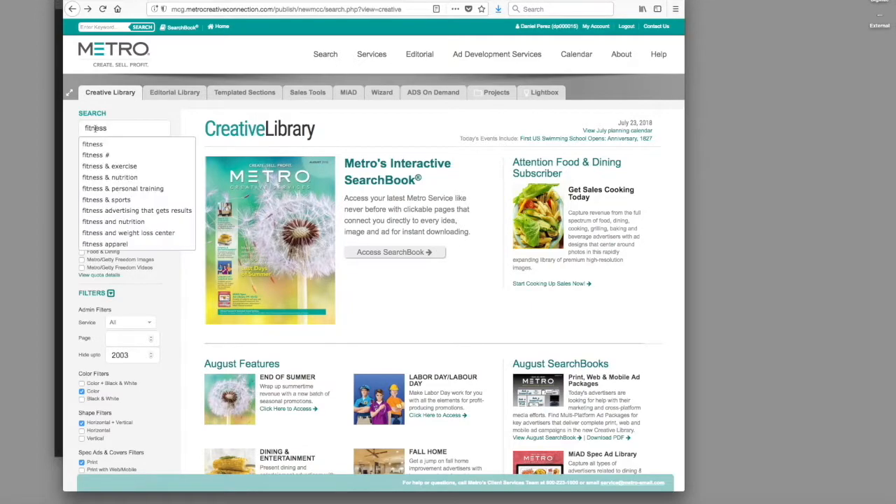
left_click(101, 146)
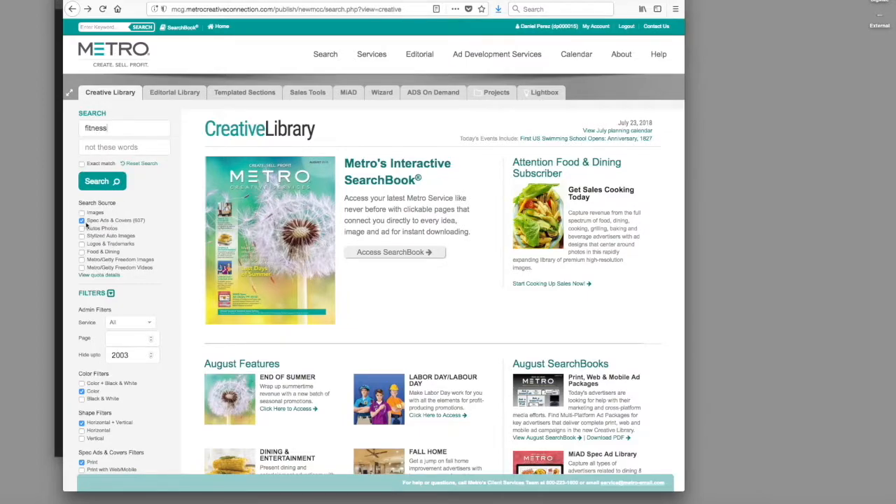
left_click(92, 180)
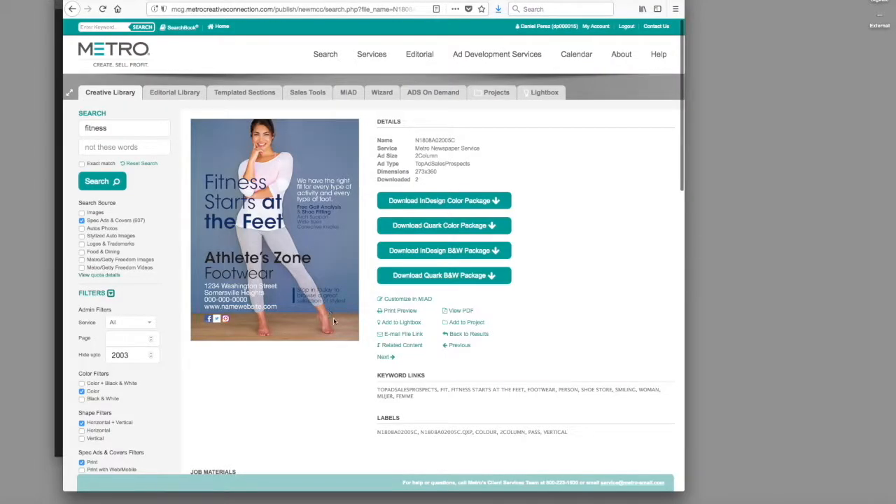
- Download the web/mobile version N1808W02005R of the "Fitness Starts at the Feet" ad and save the PSD file
scroll(355, 340, "down", 10)
scroll(412, 375, "down", 5)
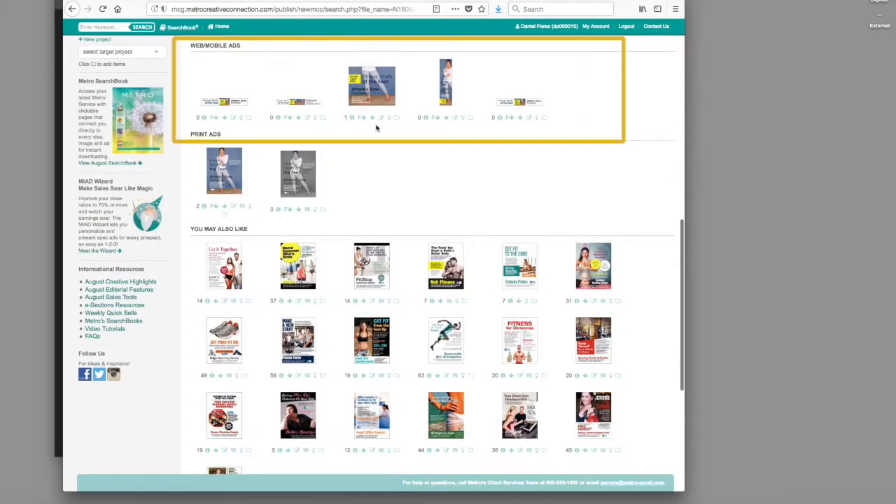
mouse_move(376, 98)
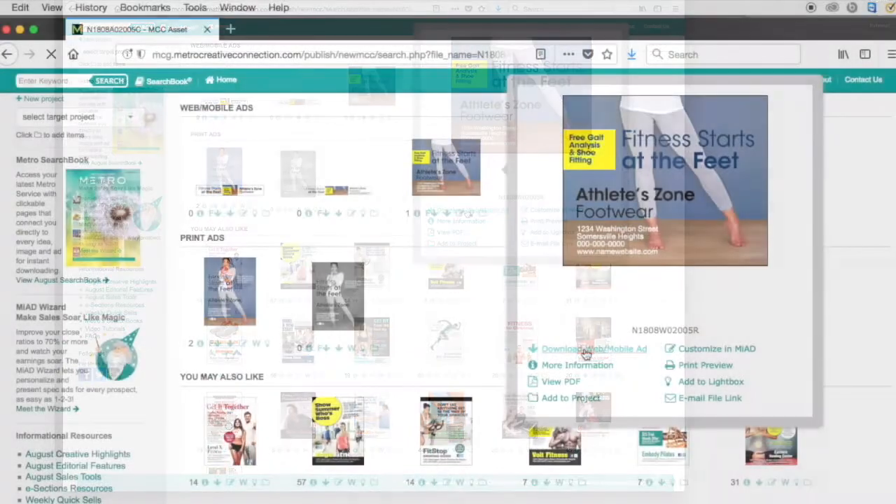
left_click(466, 212)
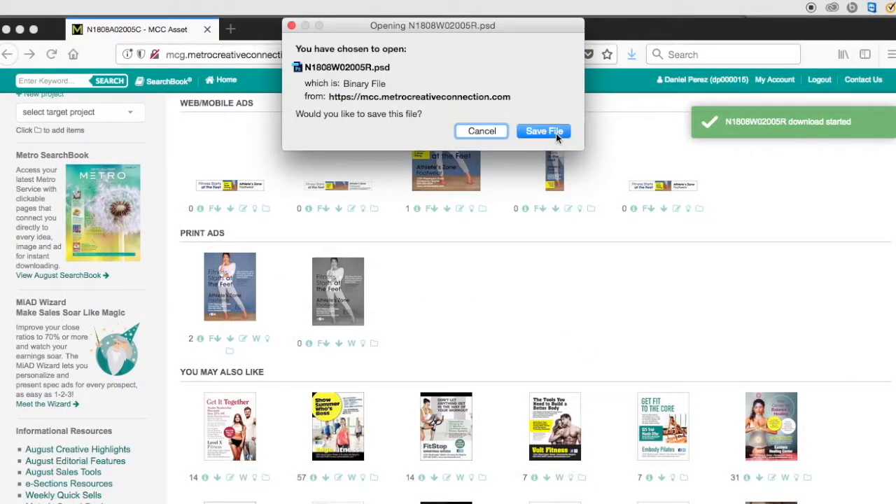
left_click(557, 136)
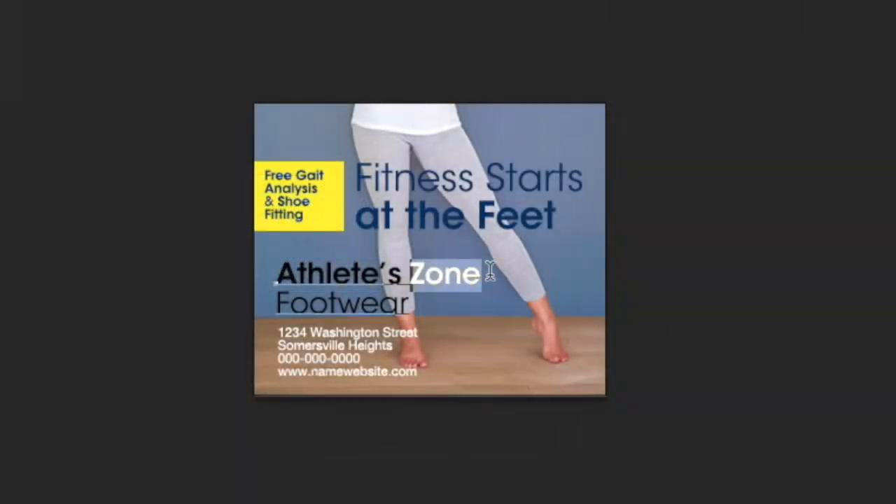
- In the ad opened in Photoshop, replace "Zone" with "Store" in the company name and replace the phone number in the contact info
type("Store")
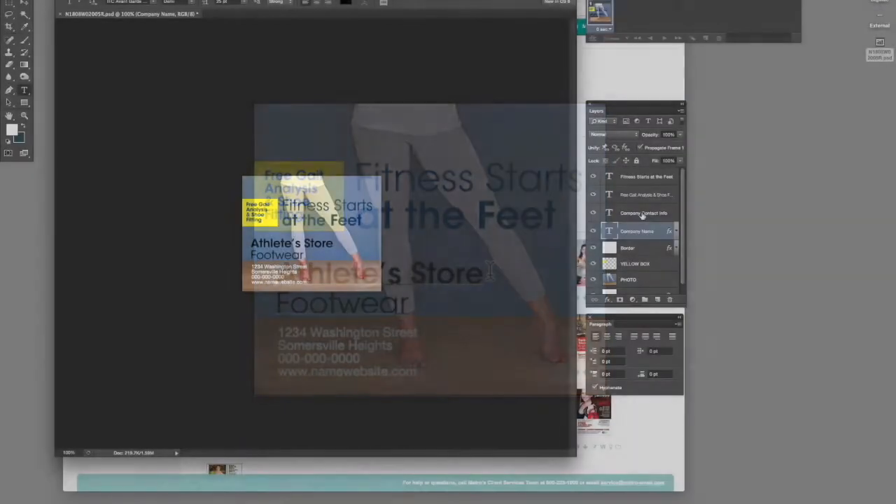
left_click(642, 214)
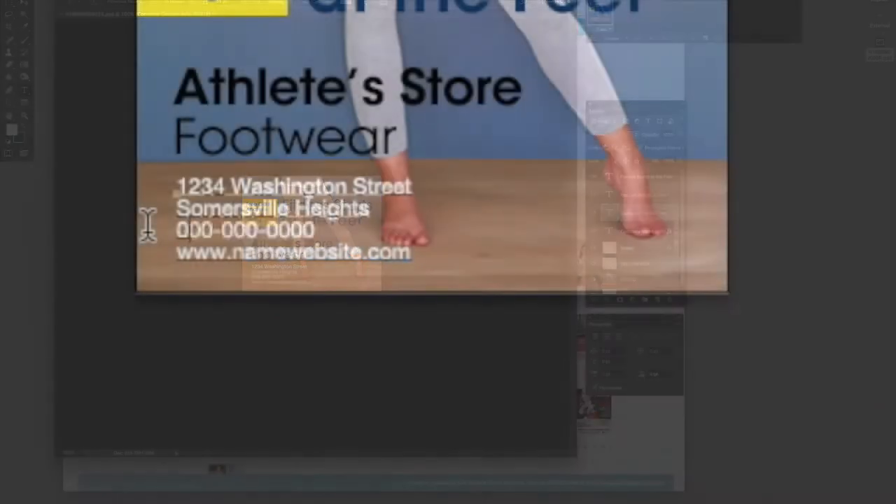
triple_click(245, 276)
type("800-555-1234")
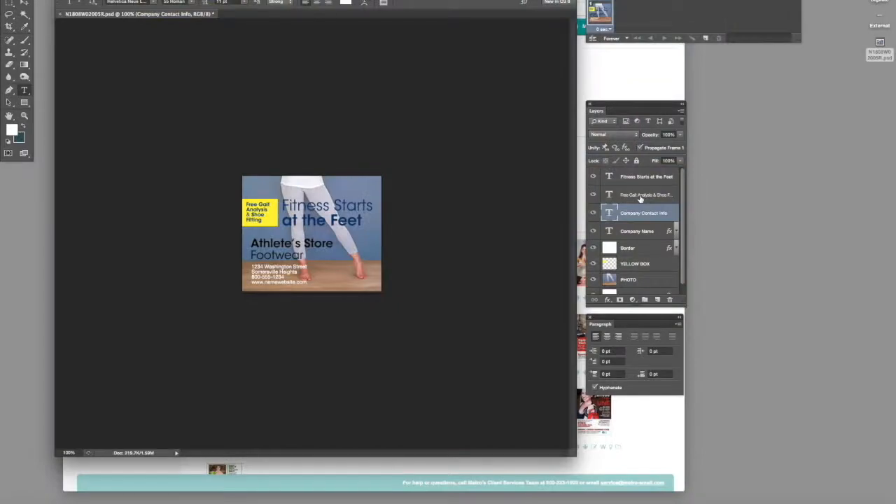
- Delete the word "Gait" from the text in the yellow box
left_click(639, 196)
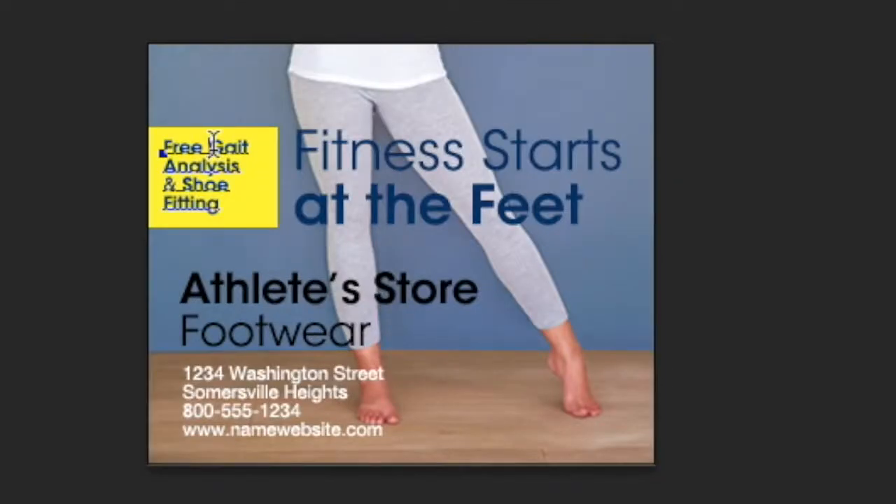
left_click_drag(258, 202, 274, 201)
key("BackSpace")
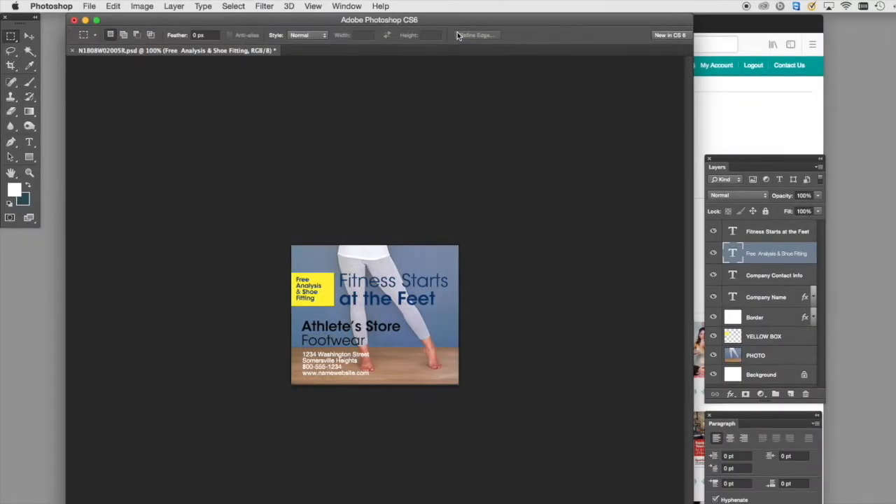
- Show the Timeline and convert it from video layers to a frame animation
left_click(343, 7)
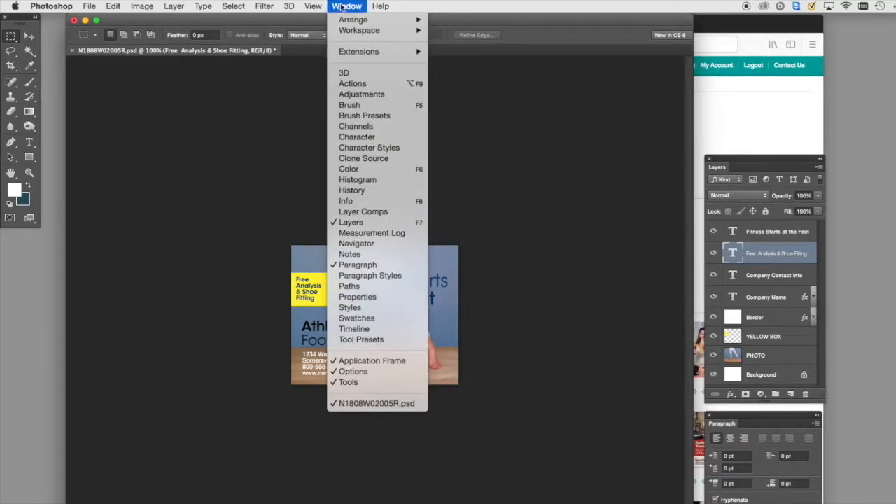
left_click(407, 336)
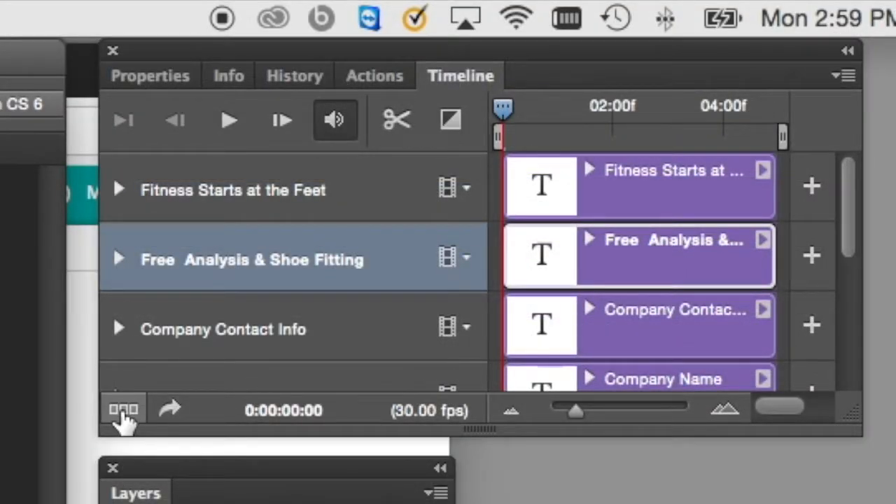
left_click(123, 411)
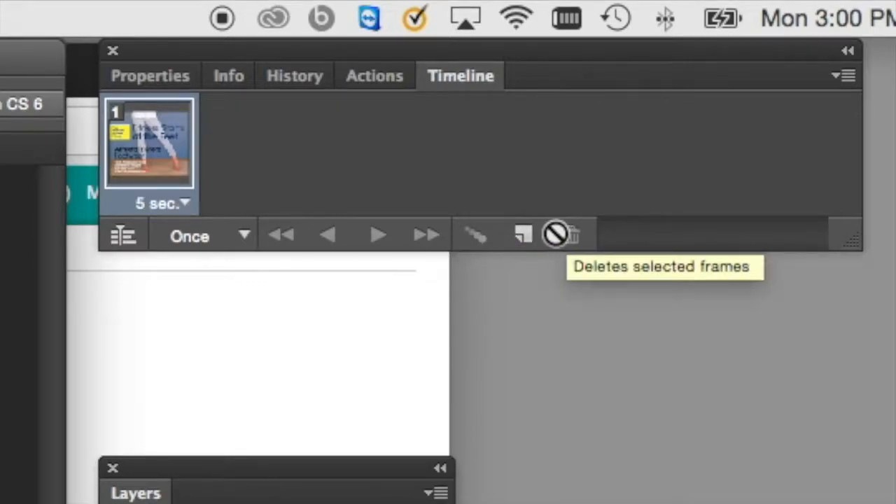
- Duplicate the first animation frame until there are four frames
left_click(520, 237)
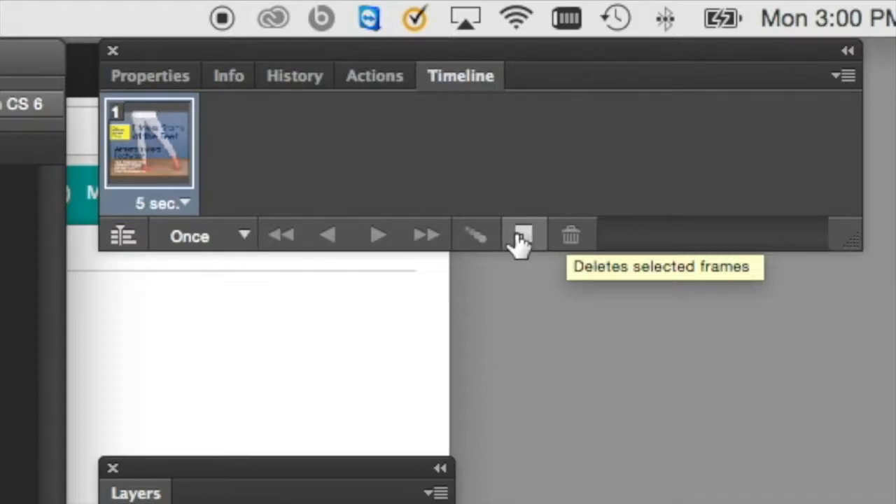
left_click(521, 237)
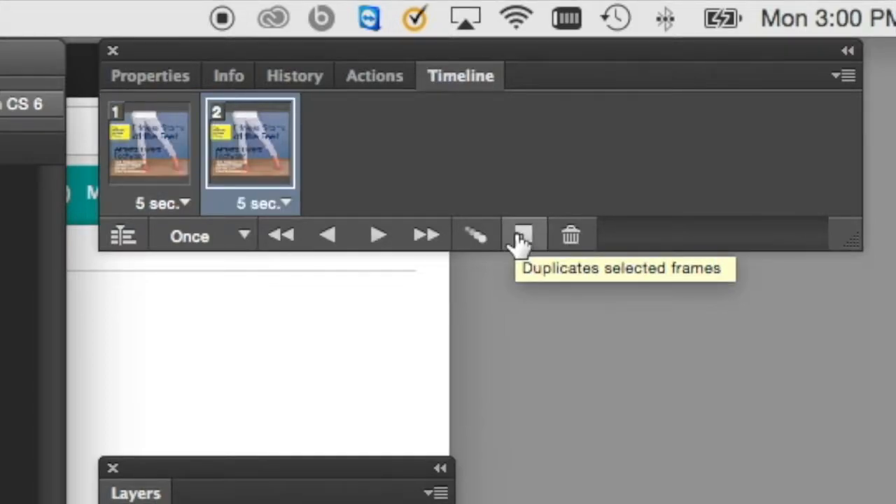
left_click(521, 240)
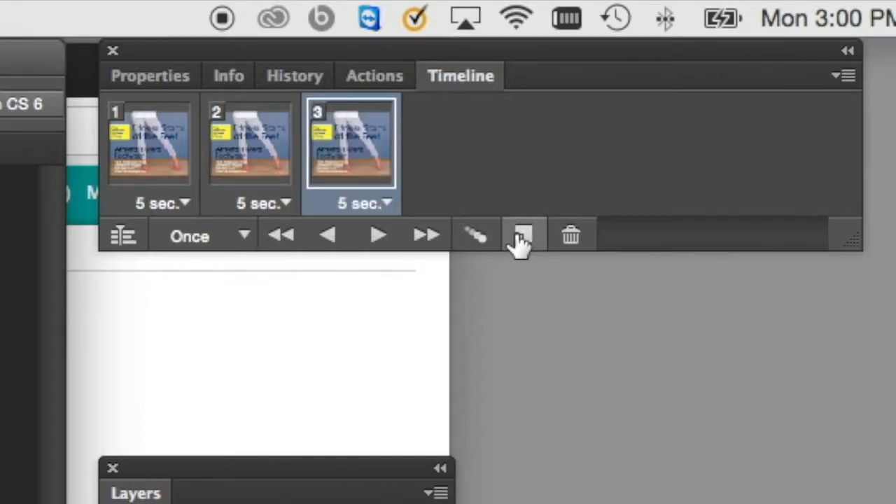
left_click(521, 240)
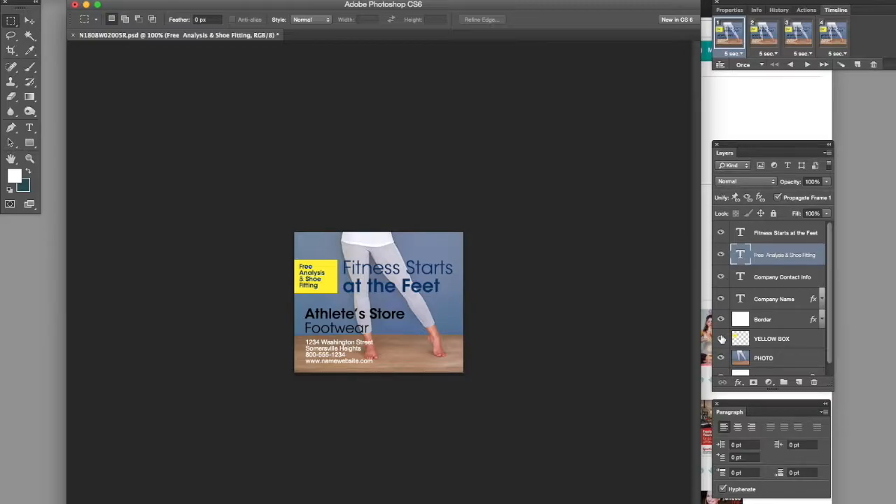
- Hide all text, Border and YELLOW BOX layers from frame 1, and show the "Fitness Starts at the Feet" layer in frame 2
left_click_drag(722, 339, 721, 237)
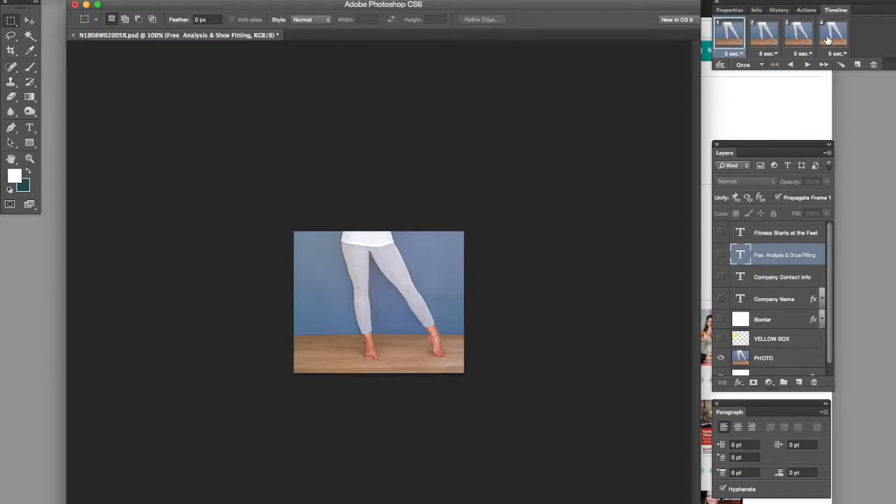
left_click(765, 40)
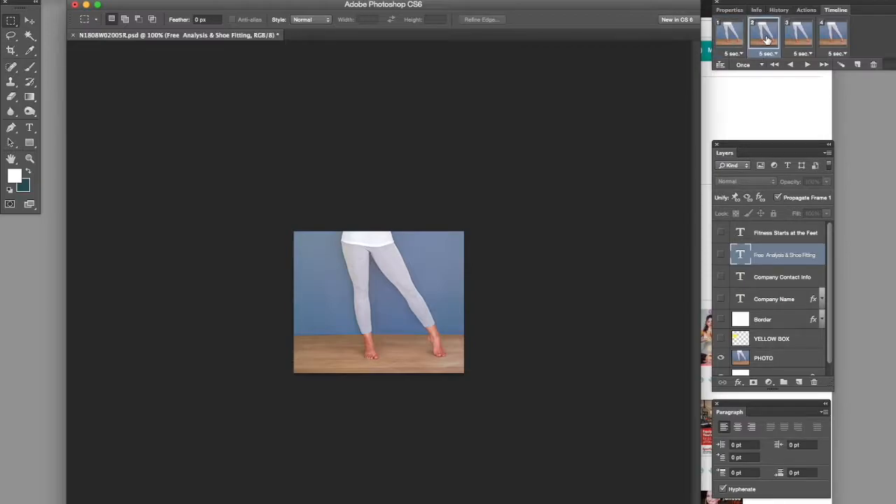
left_click(721, 233)
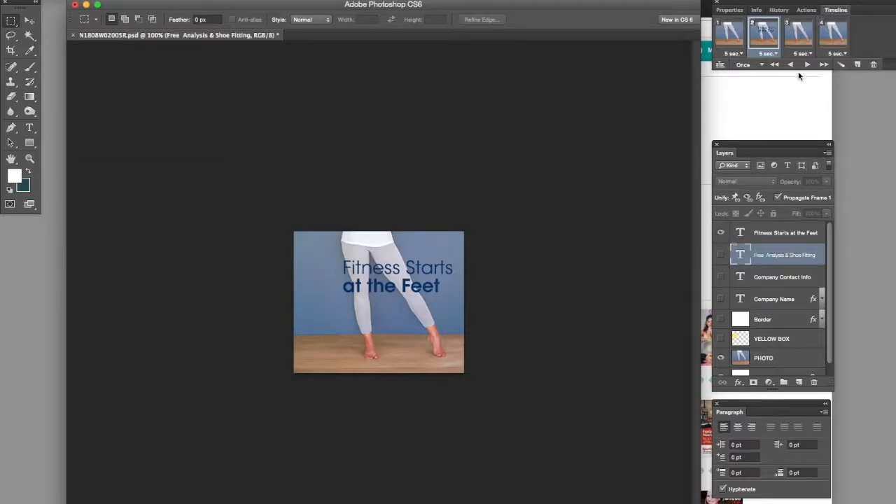
- In frame 3, show the "Fitness Starts at the Feet" headline, the YELLOW BOX and the "Free Analysis & Shoe Fitting" text
left_click(799, 36)
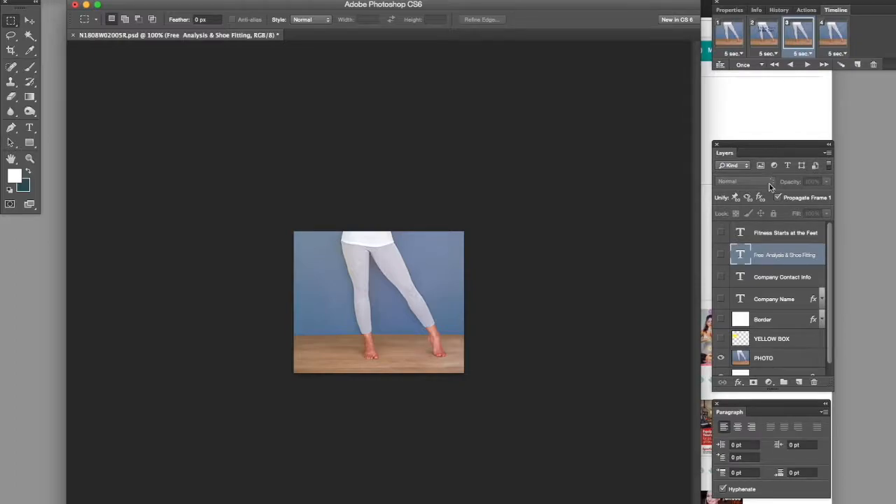
left_click(721, 233)
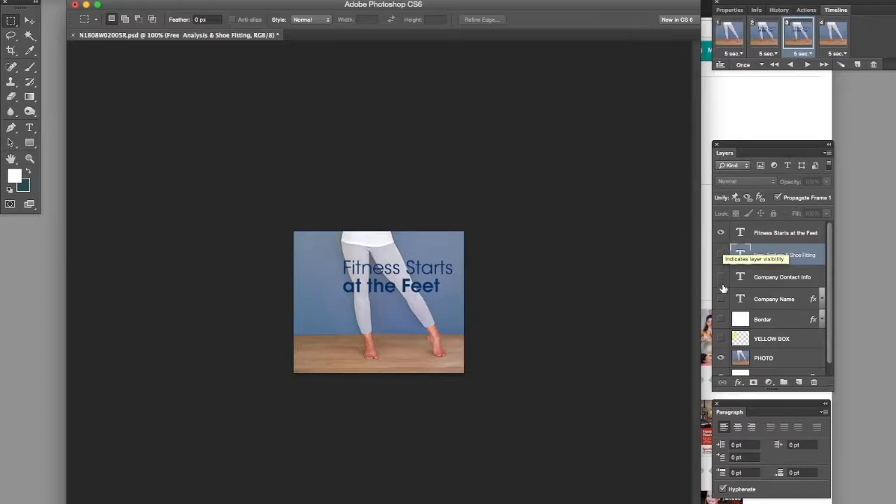
left_click(721, 338)
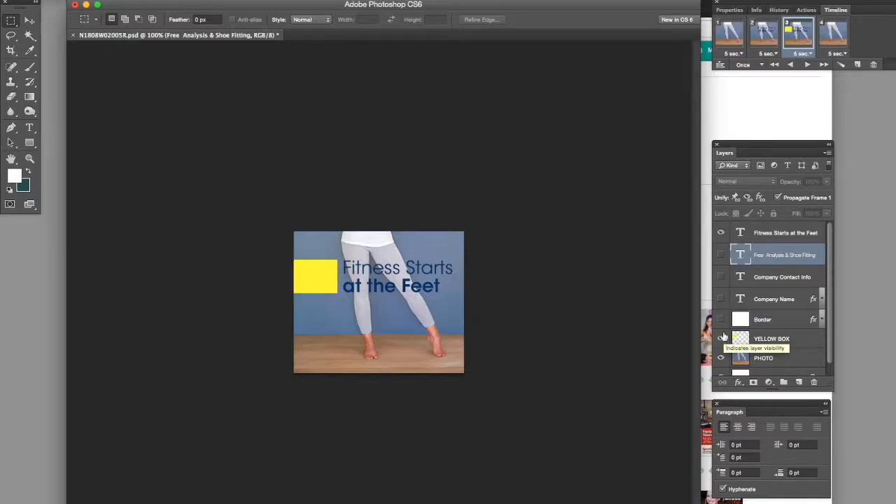
left_click(722, 255)
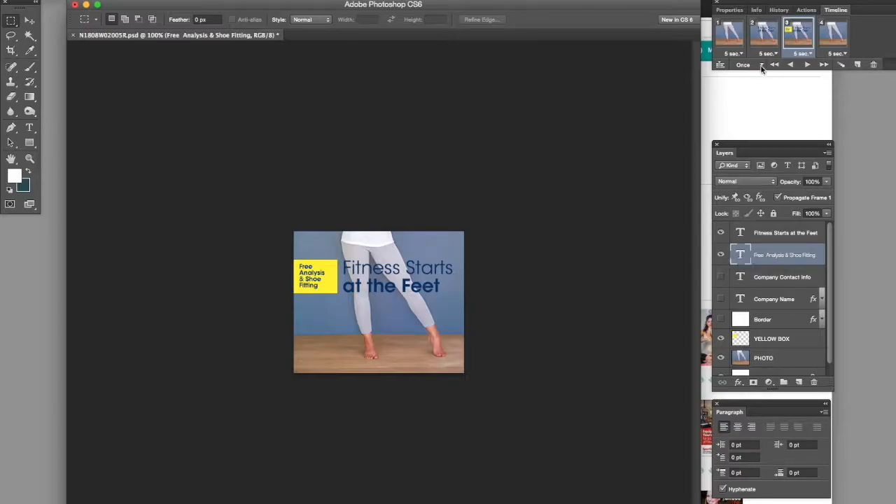
- In frame 4, show the headline, "Free Analysis & Shoe Fitting", Company Contact Info, Company Name and YELLOW BOX layers
left_click(831, 33)
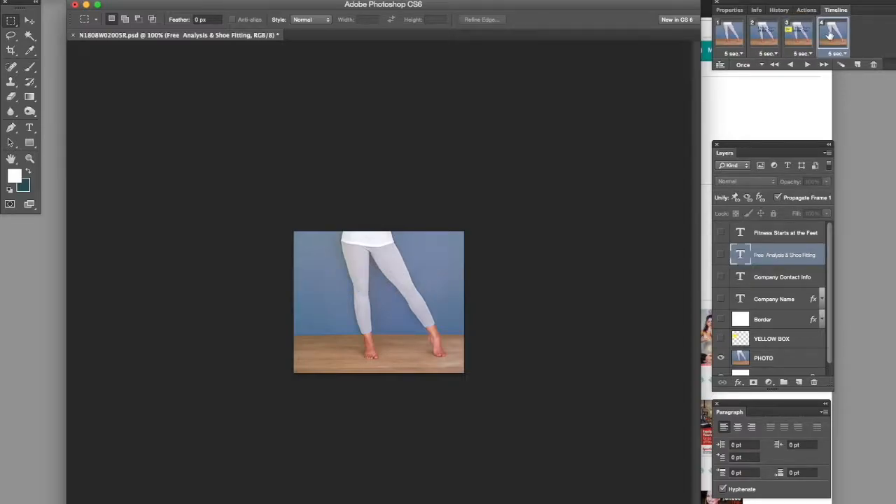
left_click(721, 233)
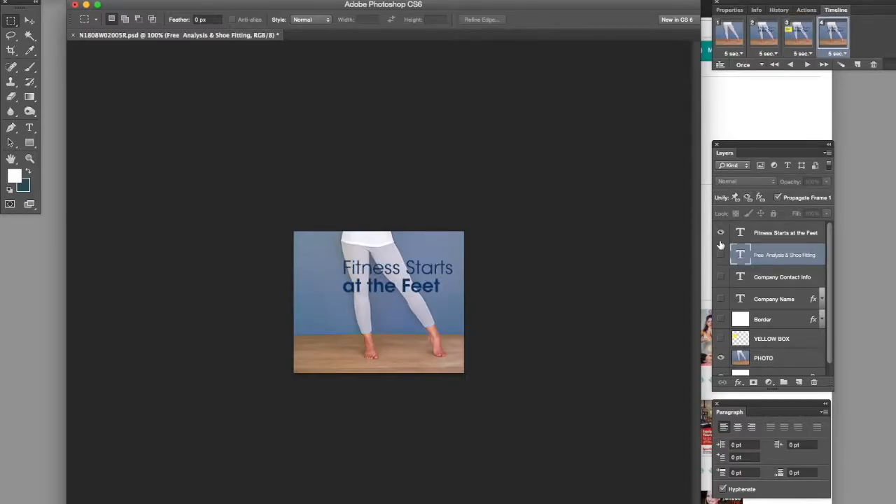
left_click(721, 255)
left_click(720, 277)
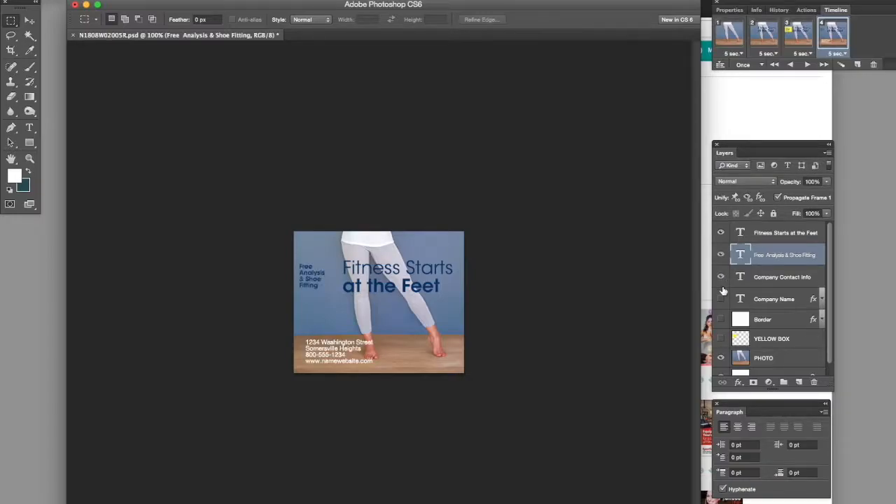
left_click(722, 299)
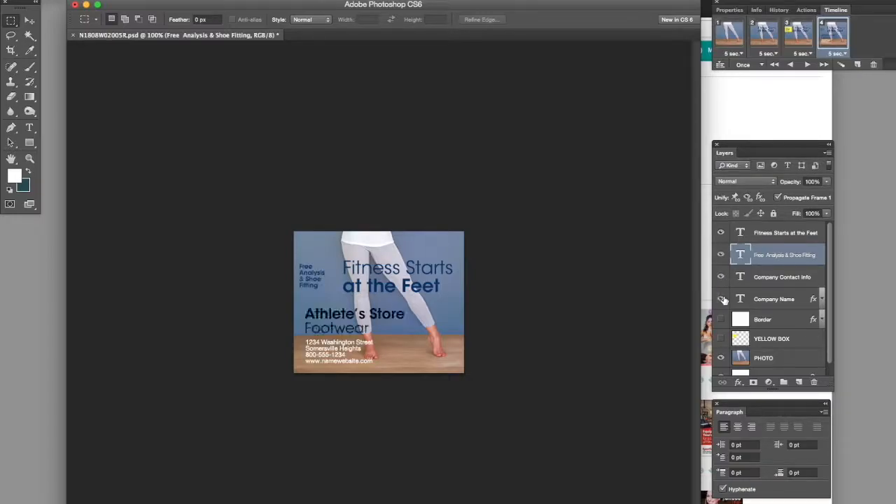
left_click(721, 339)
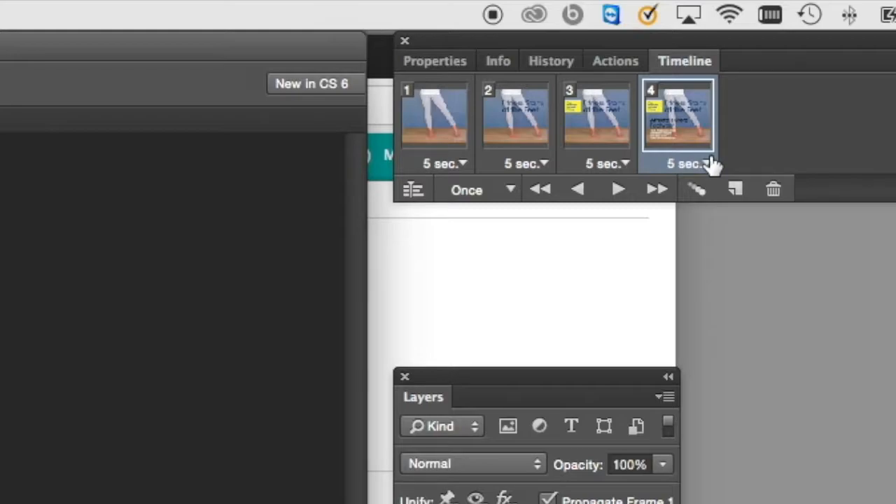
- Set the delay of frame 4 to 10 seconds and of frame 1 to 1 second
left_click(708, 163)
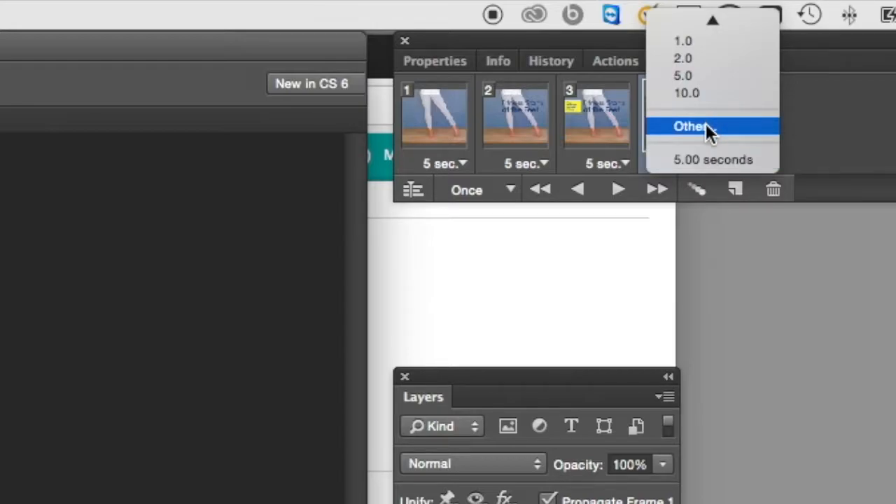
left_click(700, 97)
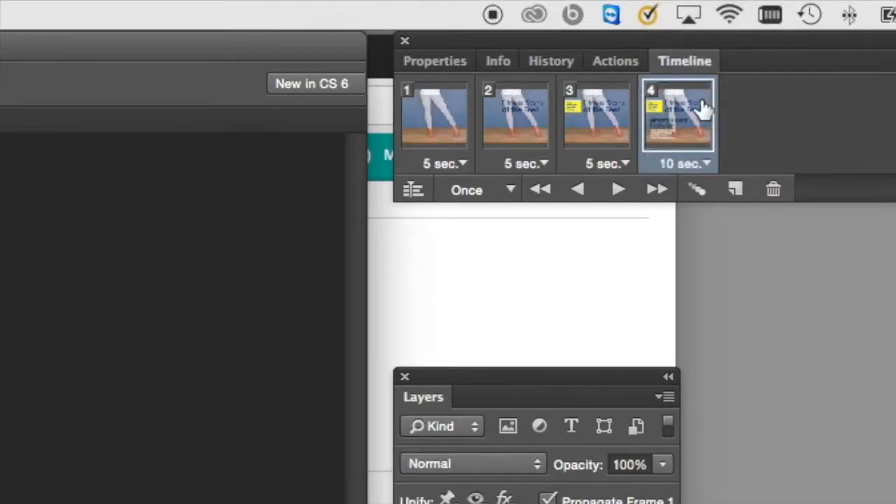
left_click(601, 171)
left_click(410, 170, "shift")
left_click(454, 161)
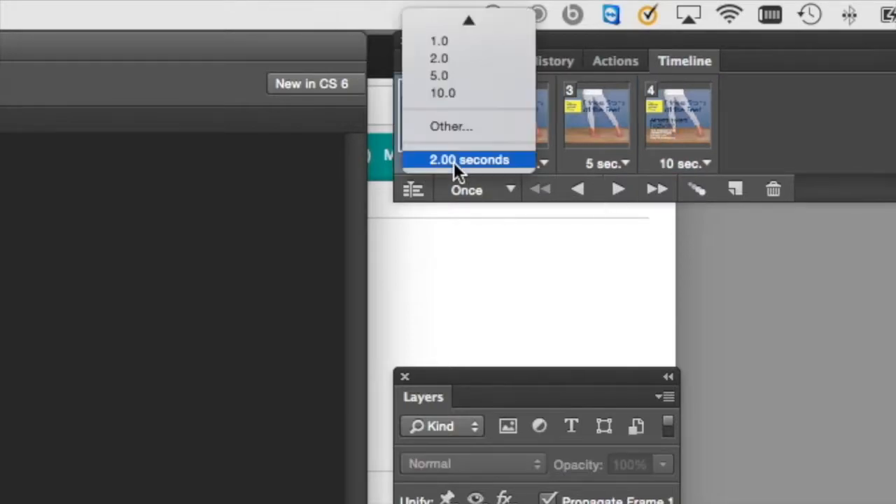
left_click(452, 44)
- Set the delay of frames 2 and 3 to 1 second each
left_click(530, 163)
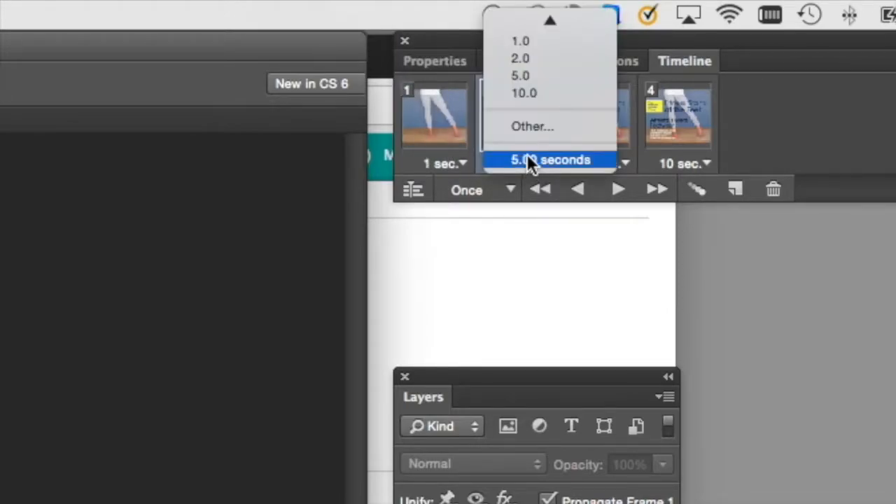
left_click(526, 42)
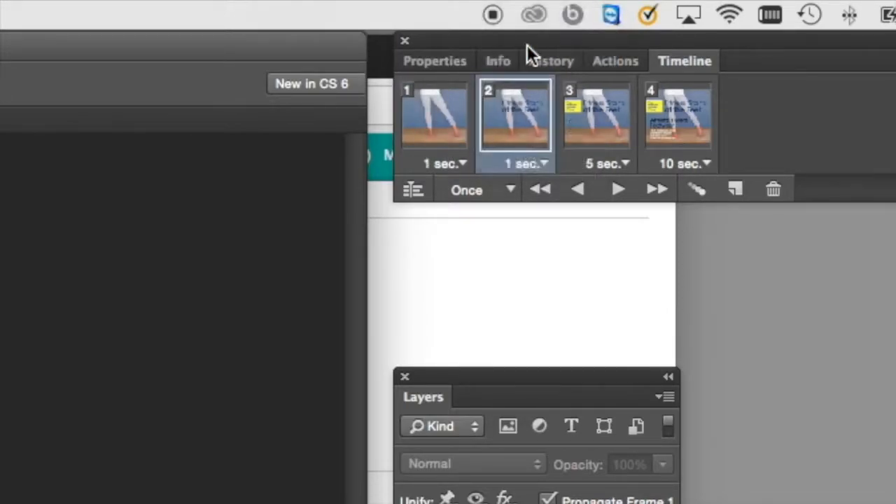
left_click(633, 166)
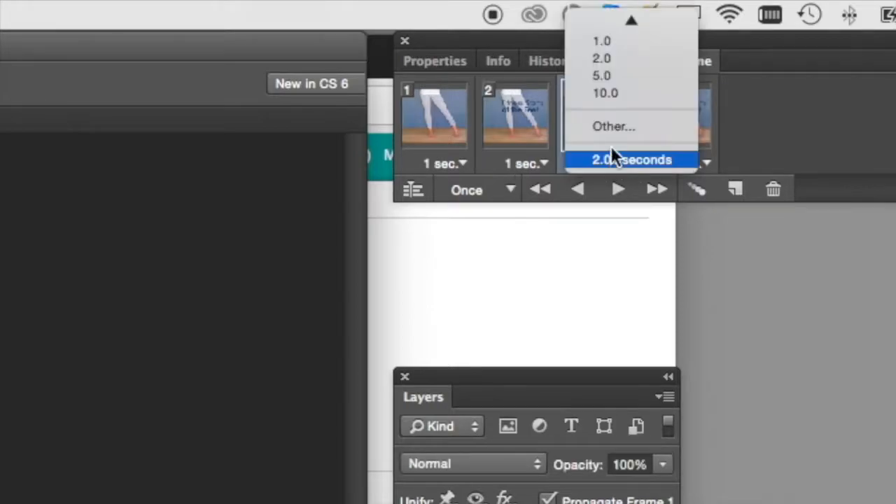
left_click(612, 46)
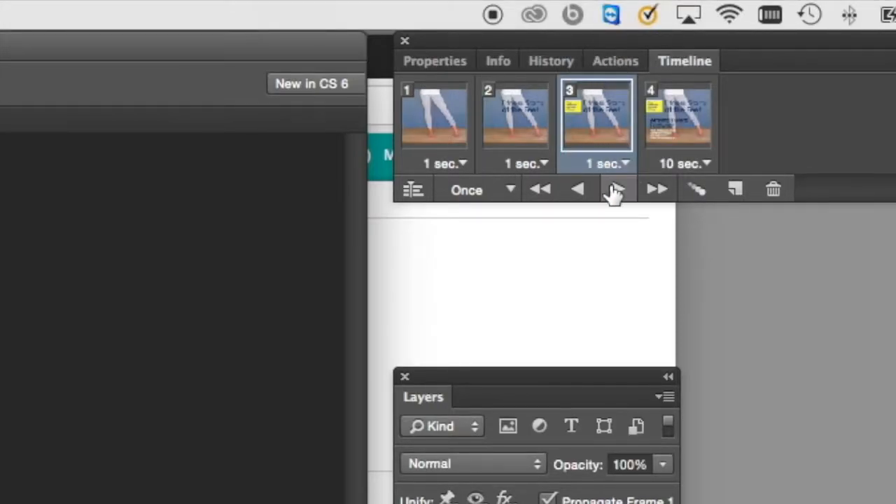
- Play the animation from frame 1 to preview the frame timing
left_click(424, 140)
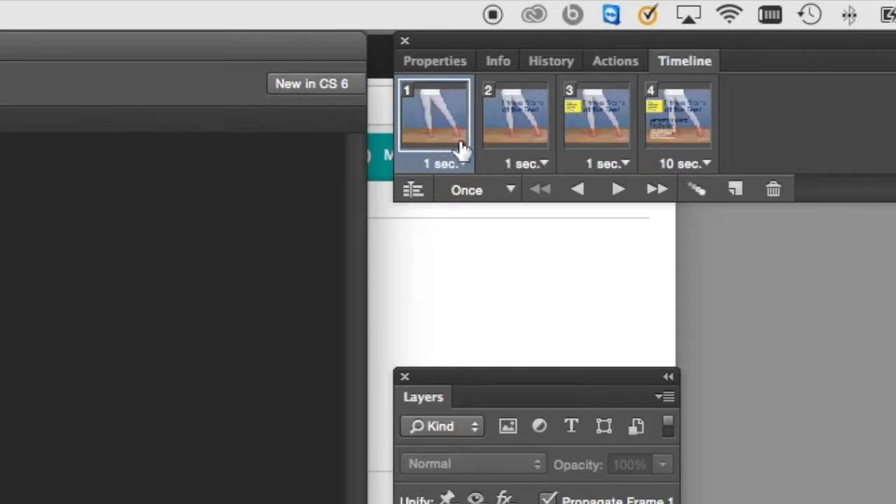
left_click(619, 189)
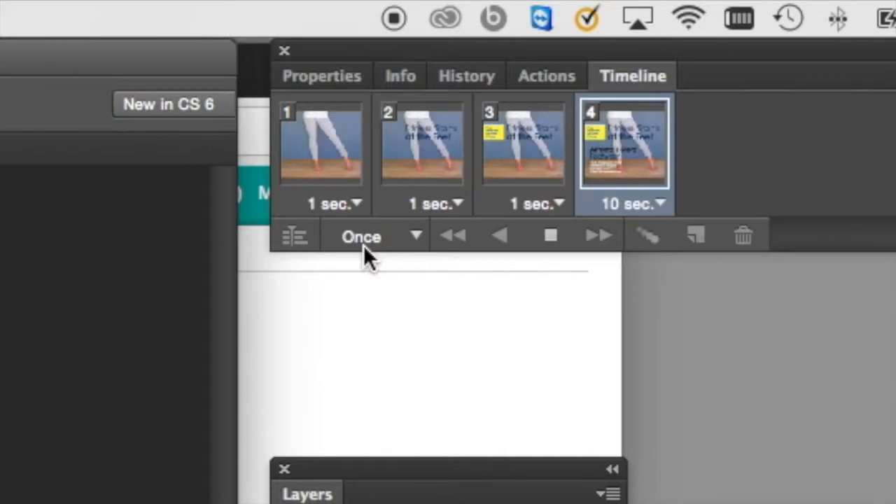
- Set the animation's looping to Forever and the delay of frame 4 to 5 seconds
left_click(414, 229)
left_click(391, 280)
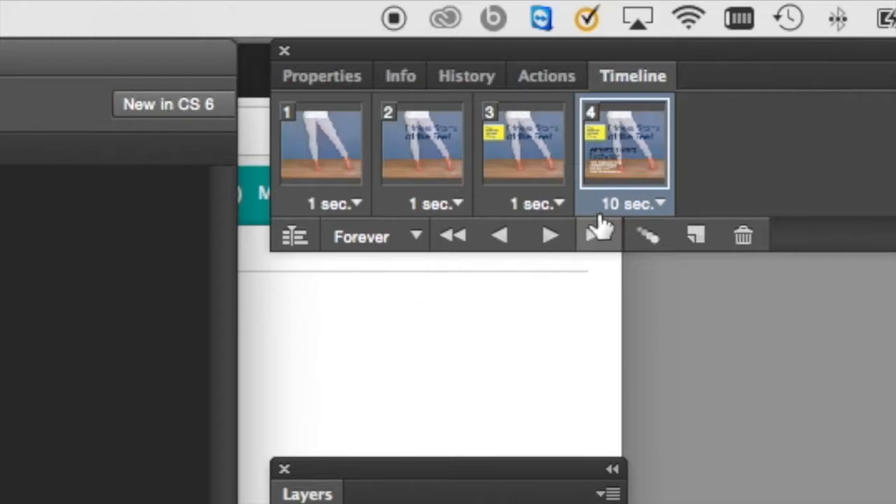
left_click(656, 202)
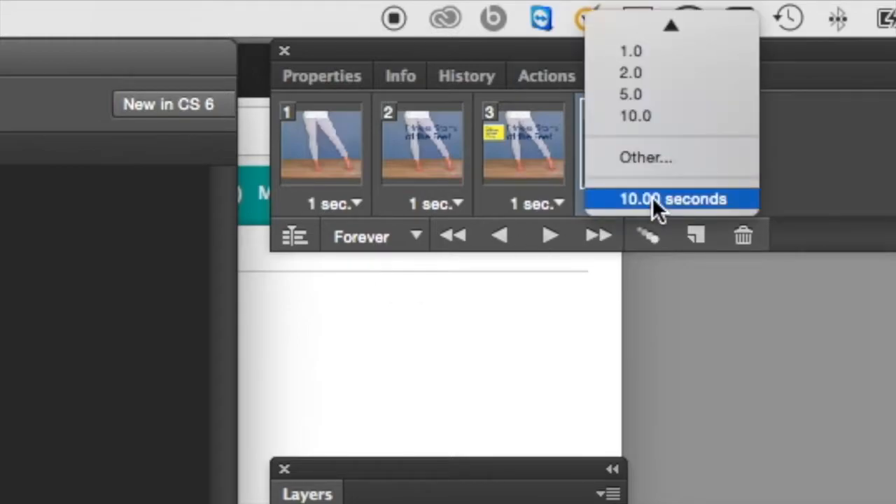
left_click(645, 96)
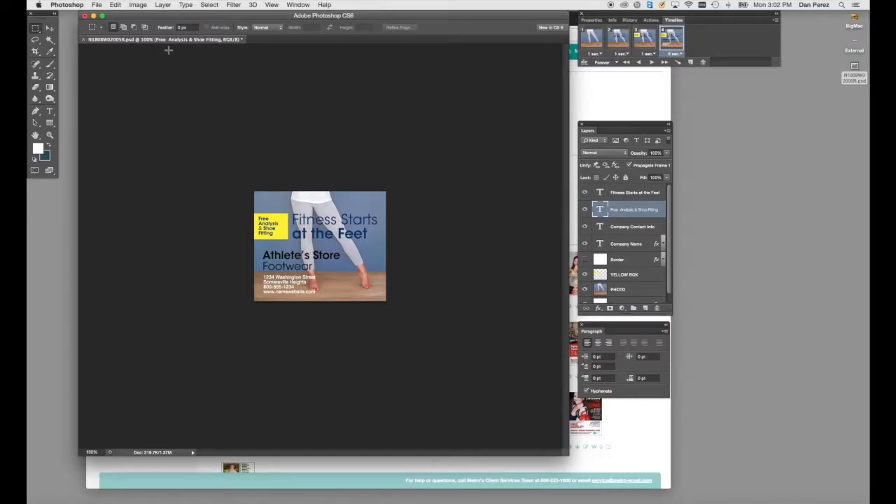
- Start a Save for Web export of the animated ad using the GIF 128 Dithered preset
left_click(96, 5)
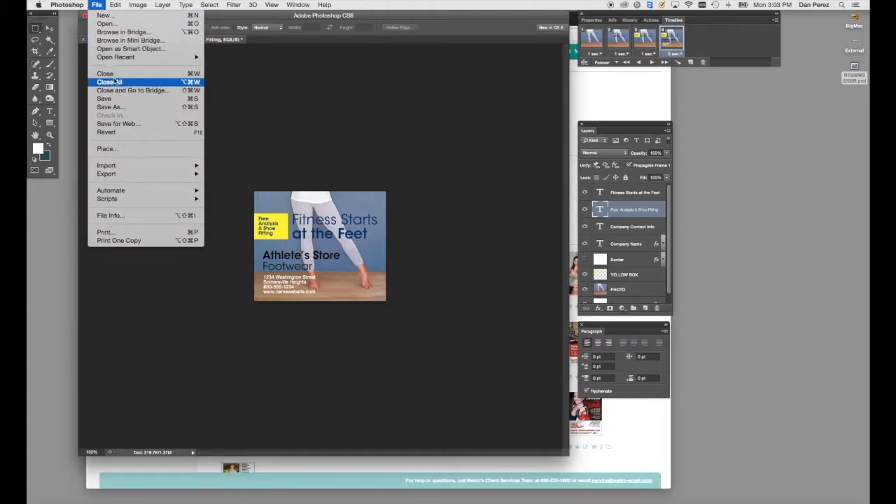
left_click(132, 124)
left_click(738, 41)
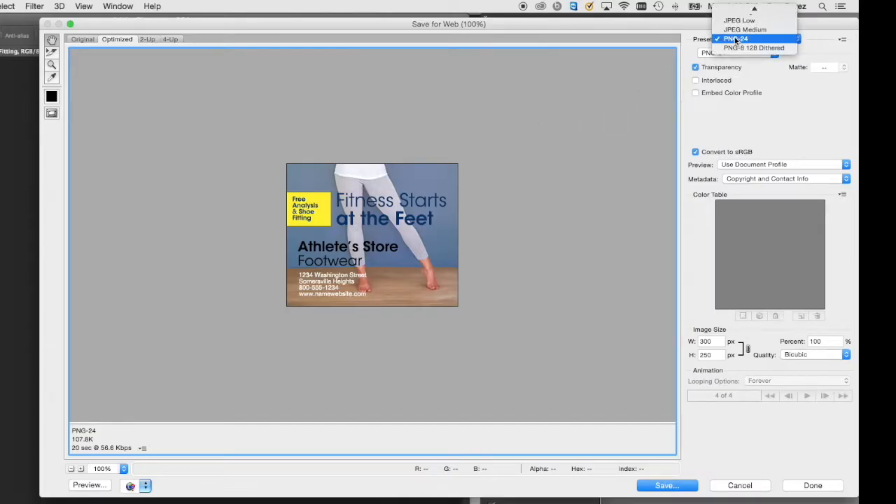
mouse_move(738, 6)
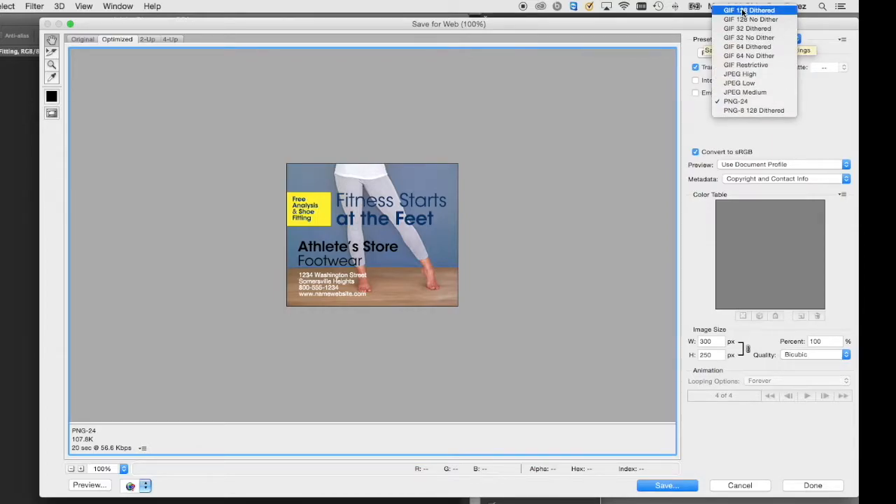
left_click(743, 12)
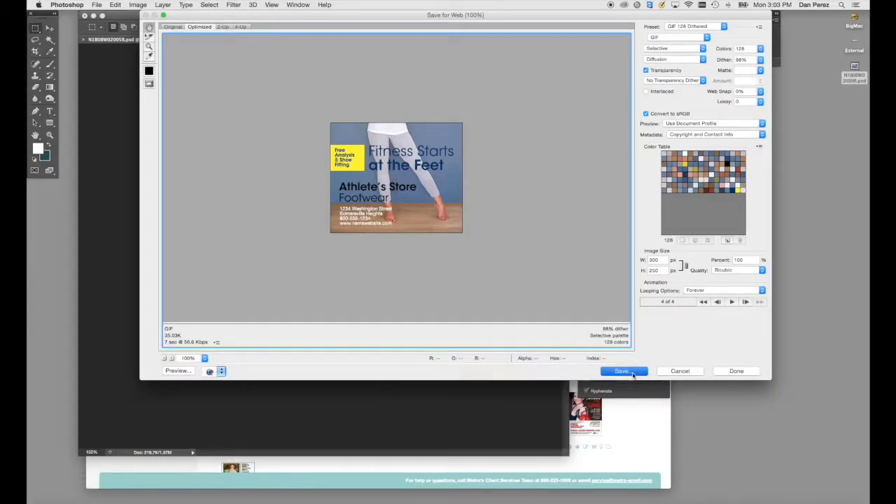
- Save the optimized GIF to the Desktop as ad.gif
left_click(633, 374)
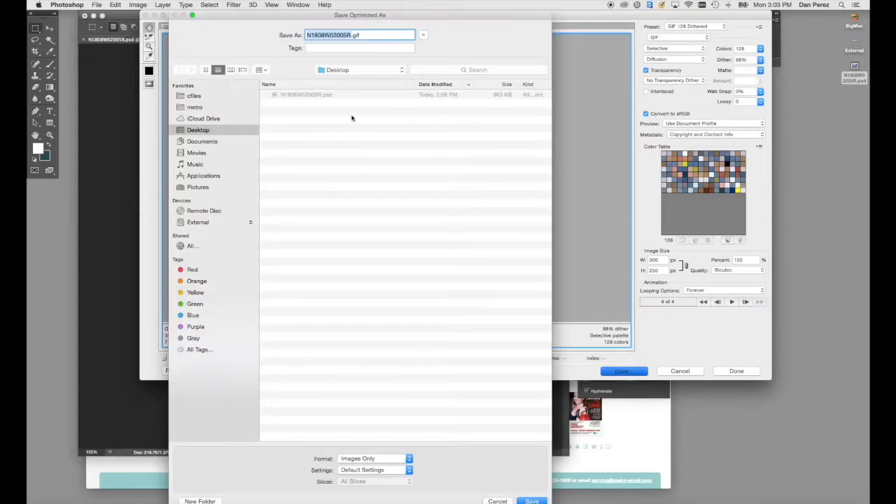
type("ad")
left_click(533, 500)
- Switch to Firefox and open ad.gif from the desktop to view the animation in the browser
left_click(652, 101)
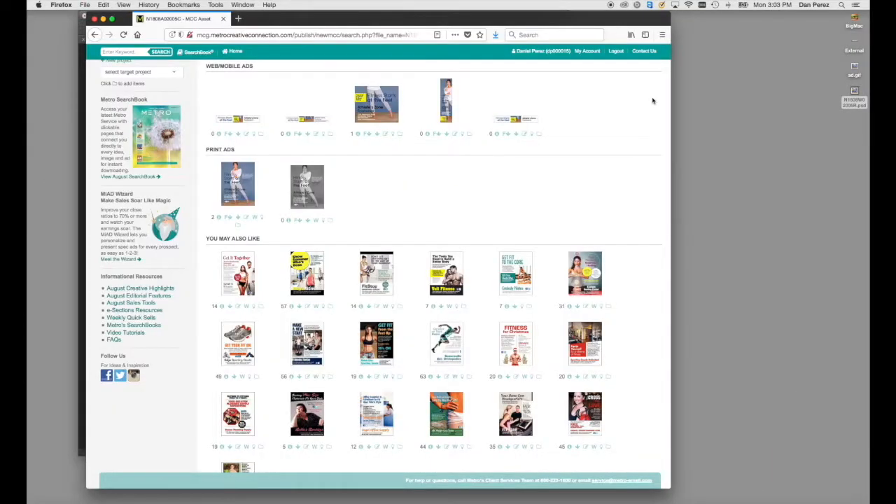
left_click(858, 76)
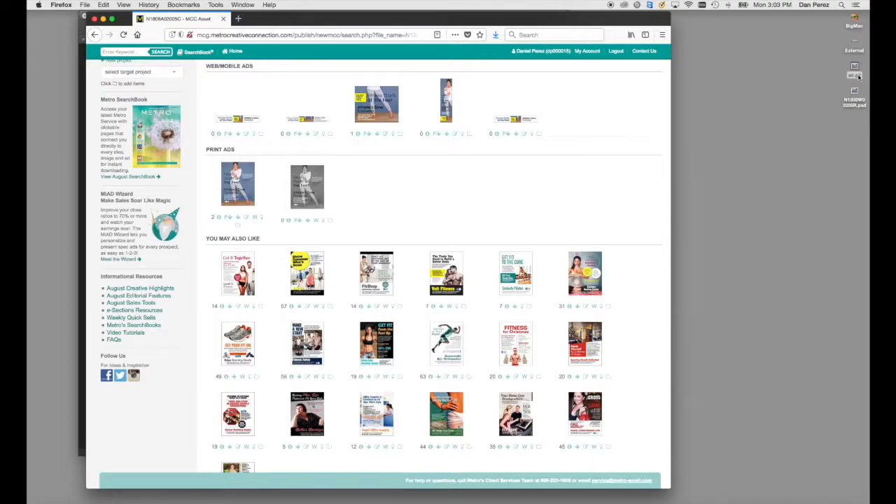
left_click_drag(858, 75, 613, 112)
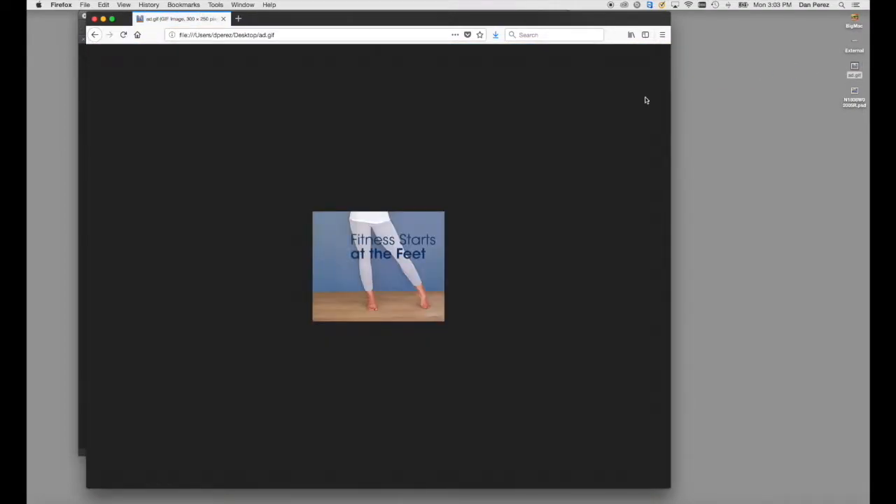